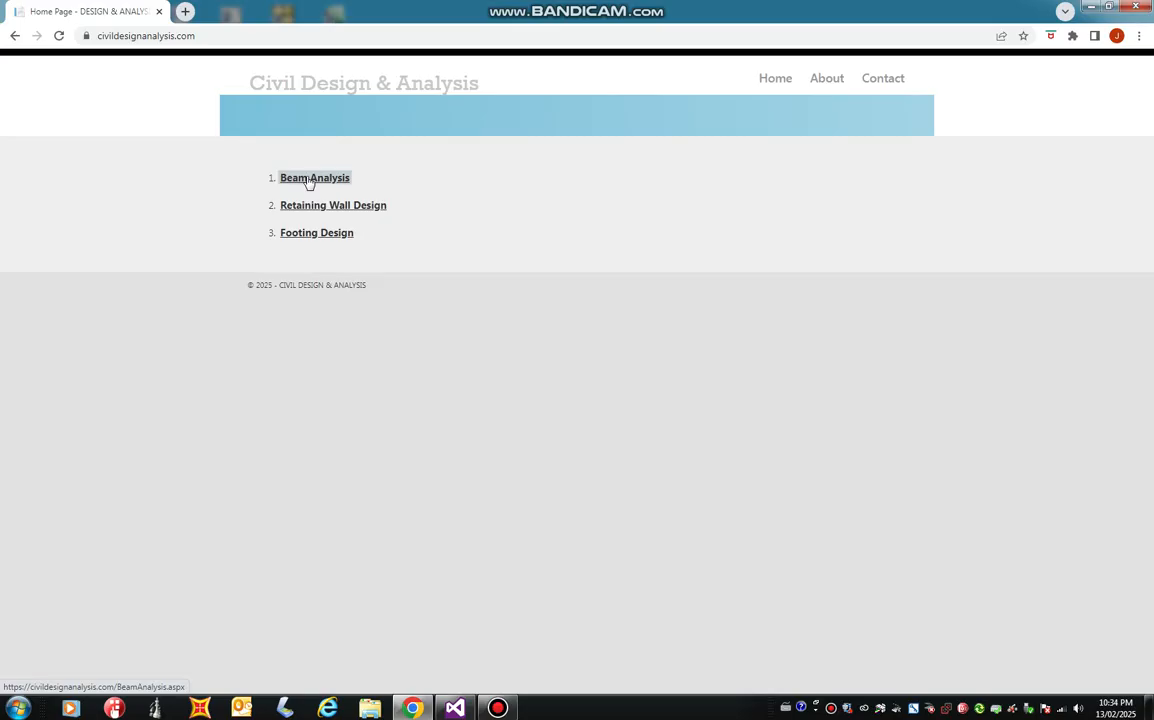
Open the Beam Analysis tool, keep the units at US and set the beam length to 15 ft.
{"action": "left_click", "coordinate": [309, 180]}
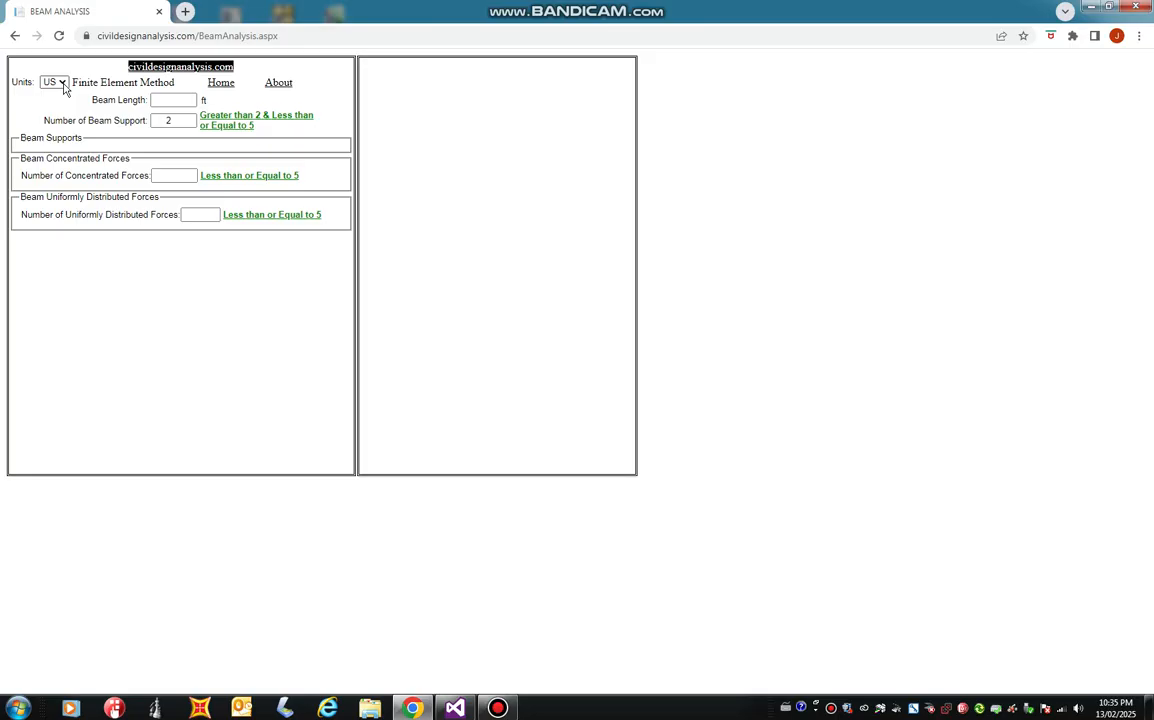
{"action": "left_click", "coordinate": [62, 85]}
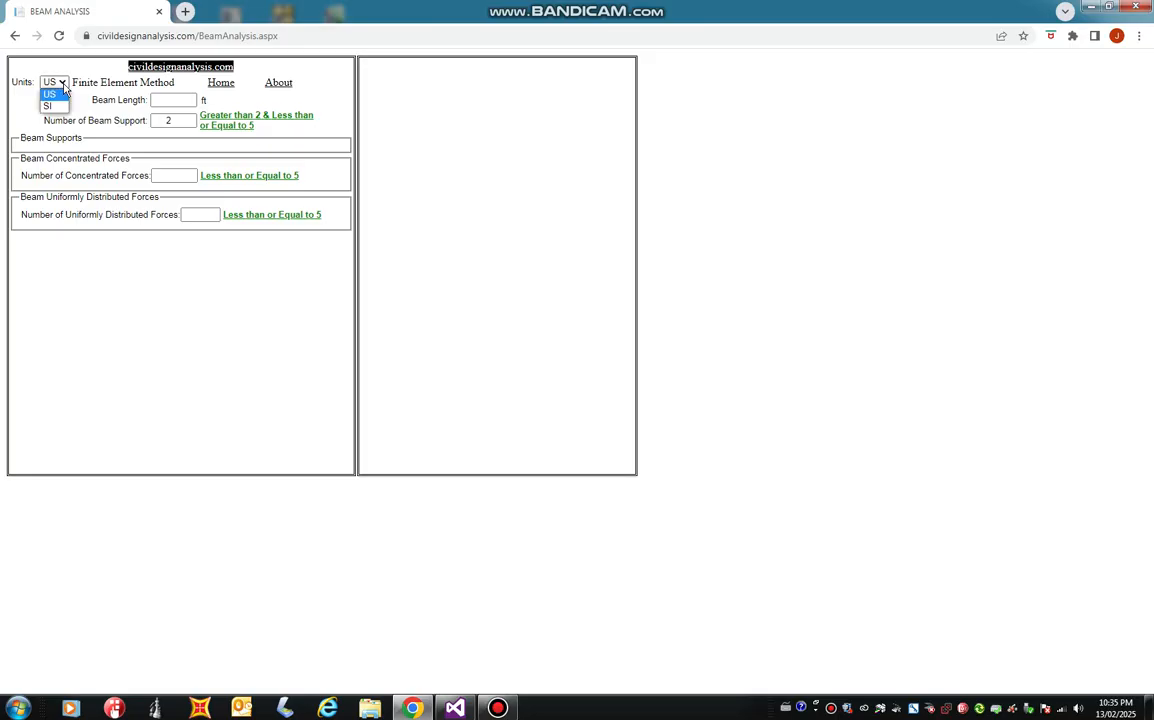
{"action": "left_click", "coordinate": [62, 93]}
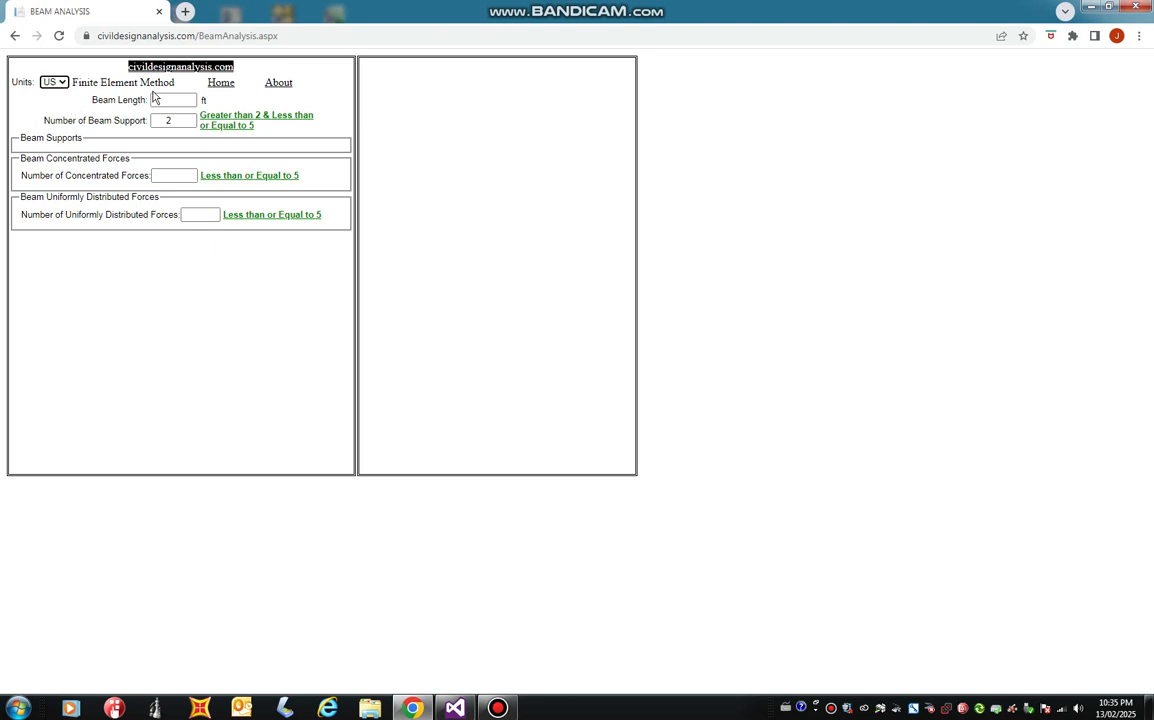
{"action": "left_click", "coordinate": [158, 100]}
{"action": "left_click", "coordinate": [170, 101]}
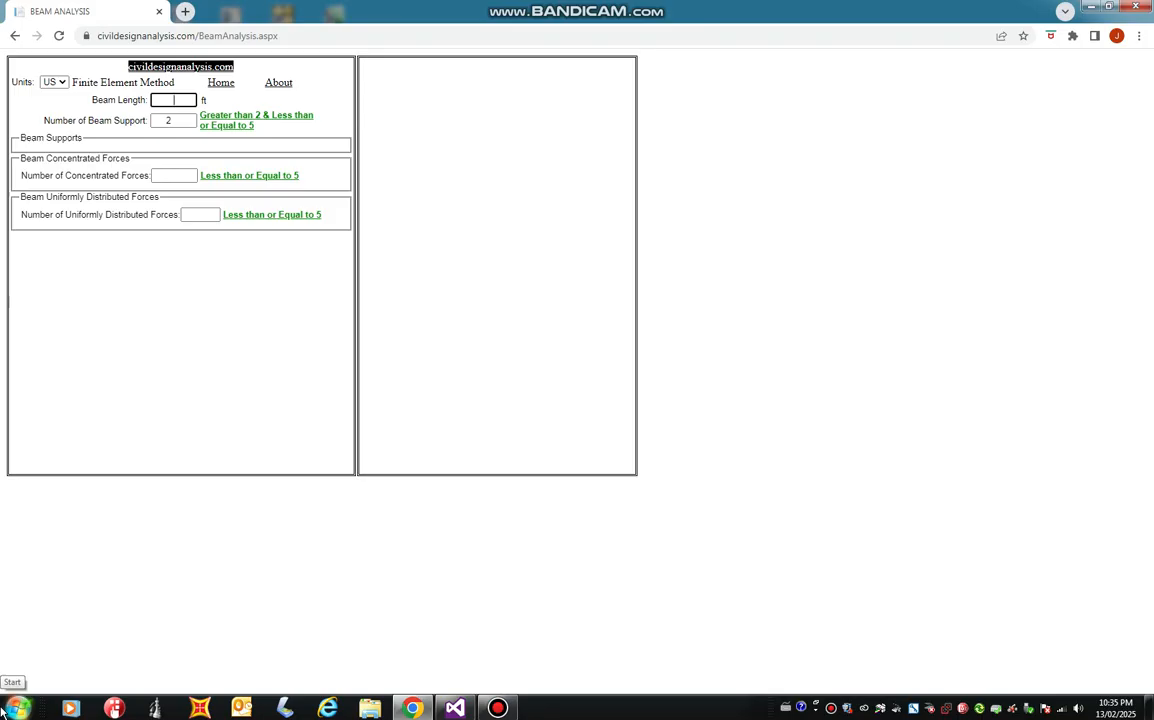
{"action": "type", "text": "15"}
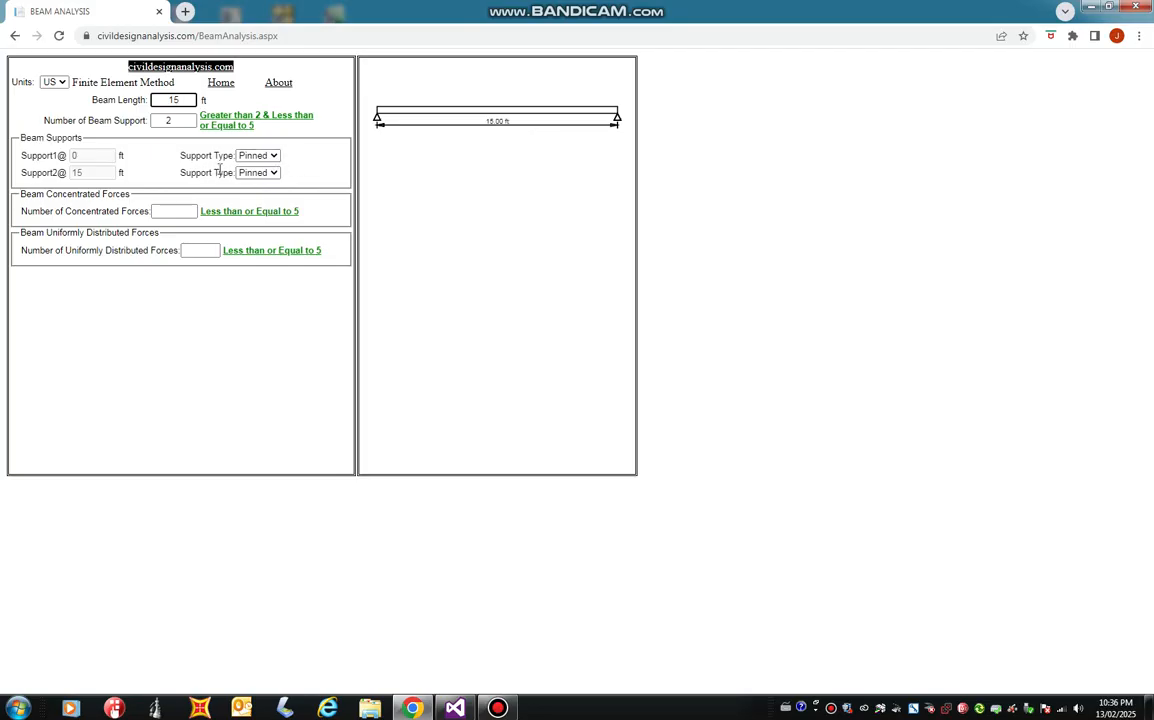
Try the Fixed and Free types for Support1 and set it back to Pinned.
{"action": "left_click", "coordinate": [277, 158]}
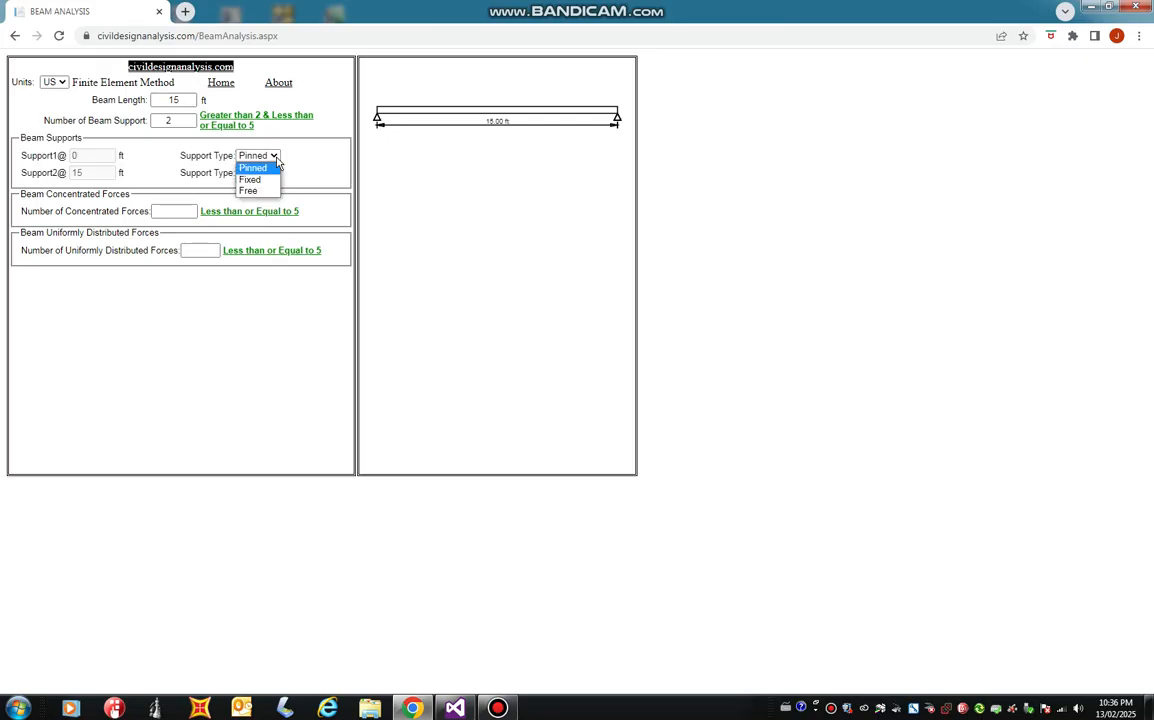
{"action": "left_click", "coordinate": [270, 180]}
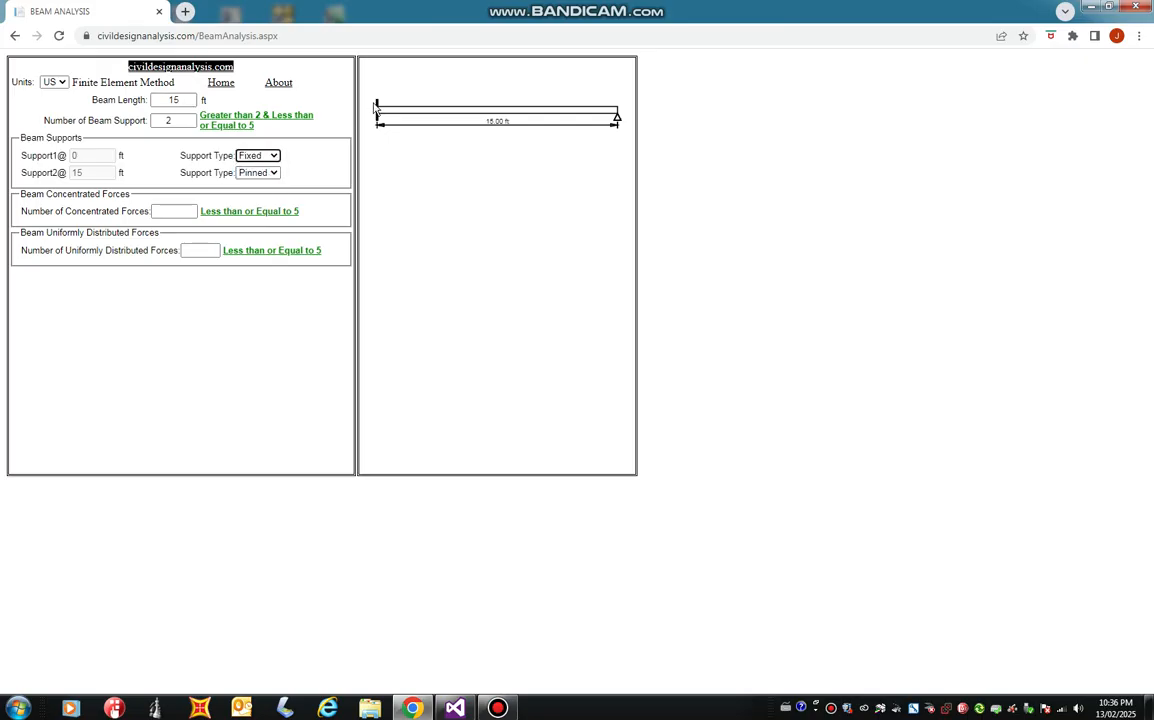
{"action": "left_click", "coordinate": [275, 160]}
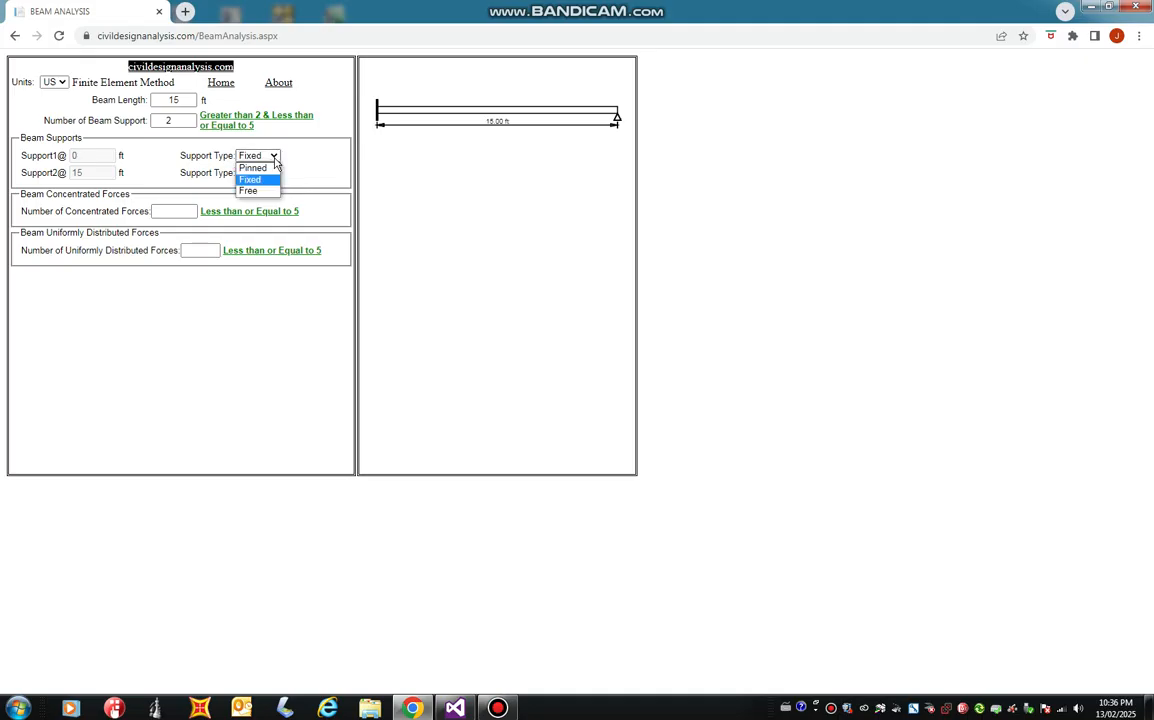
{"action": "left_click", "coordinate": [262, 169]}
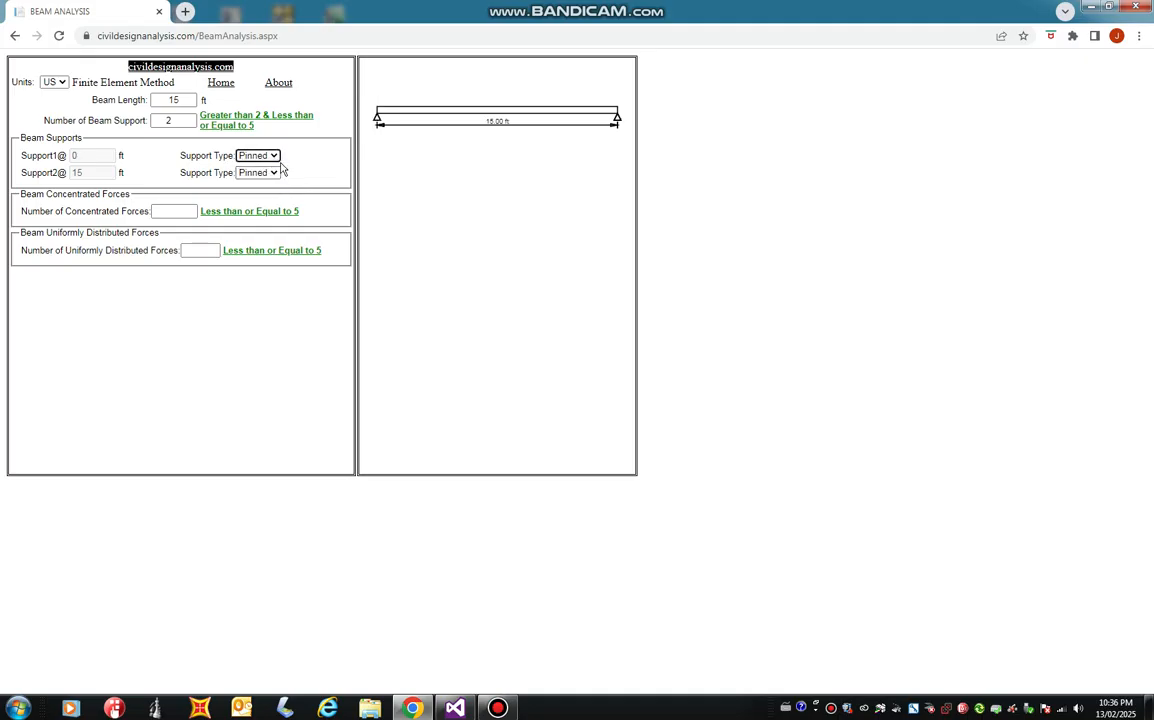
{"action": "left_click", "coordinate": [256, 155]}
{"action": "left_click", "coordinate": [258, 190]}
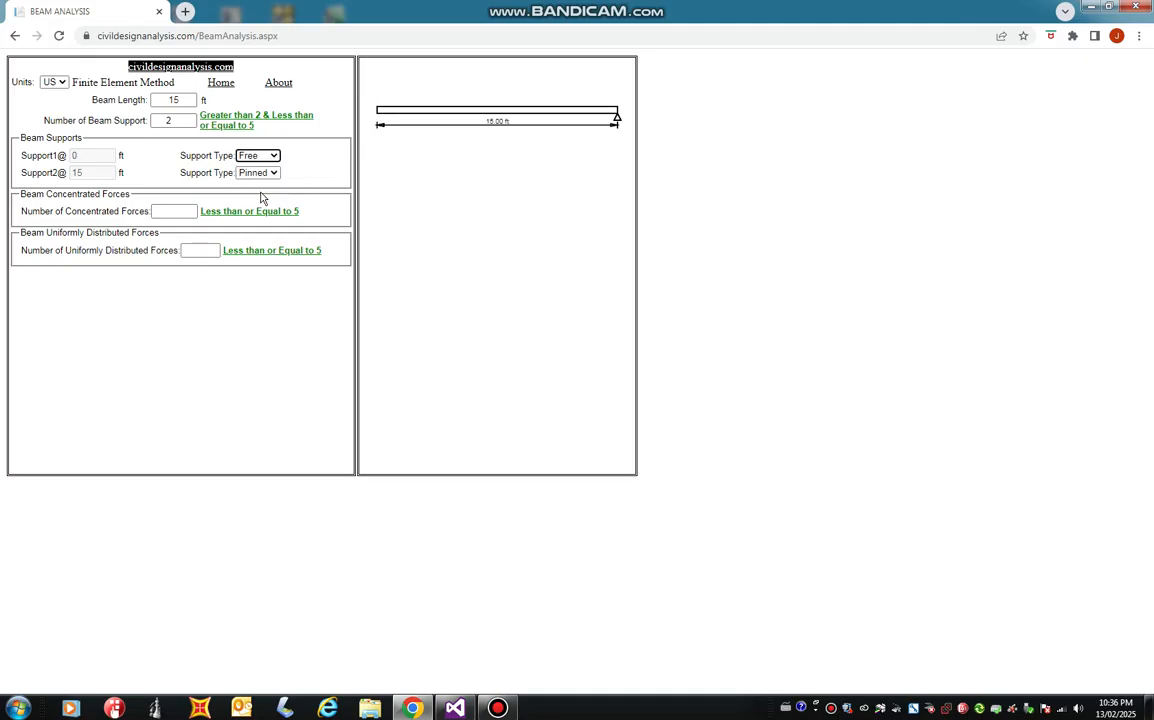
{"action": "left_click", "coordinate": [252, 155]}
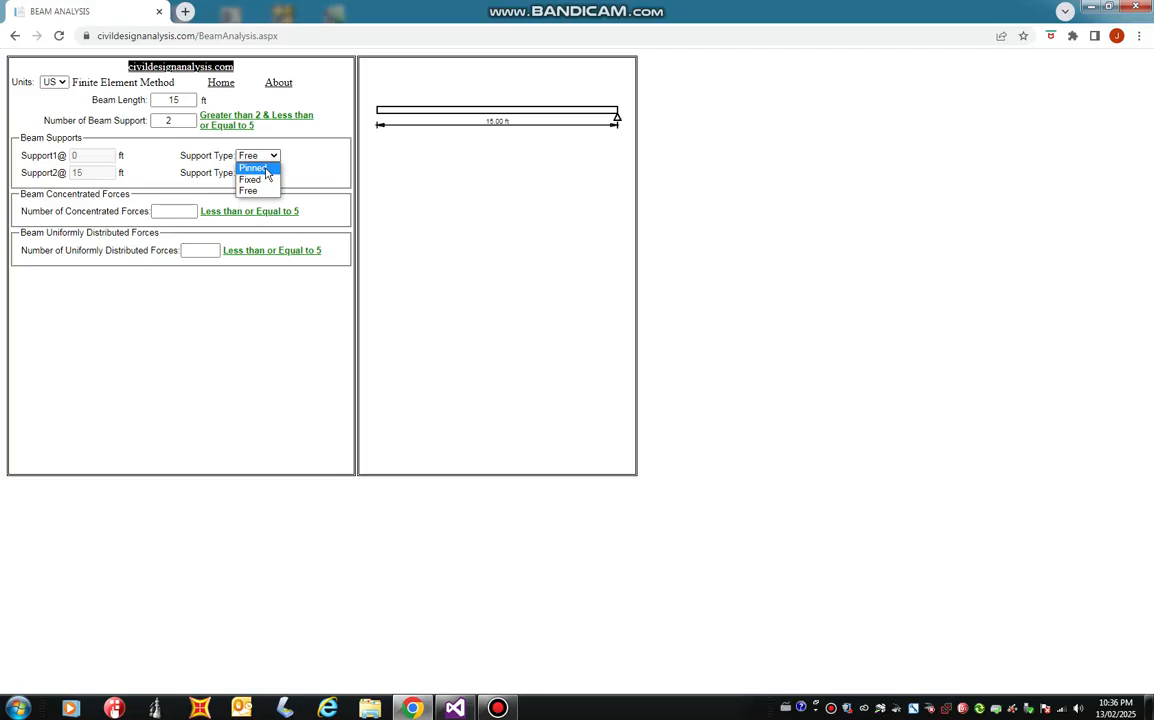
{"action": "left_click", "coordinate": [265, 170]}
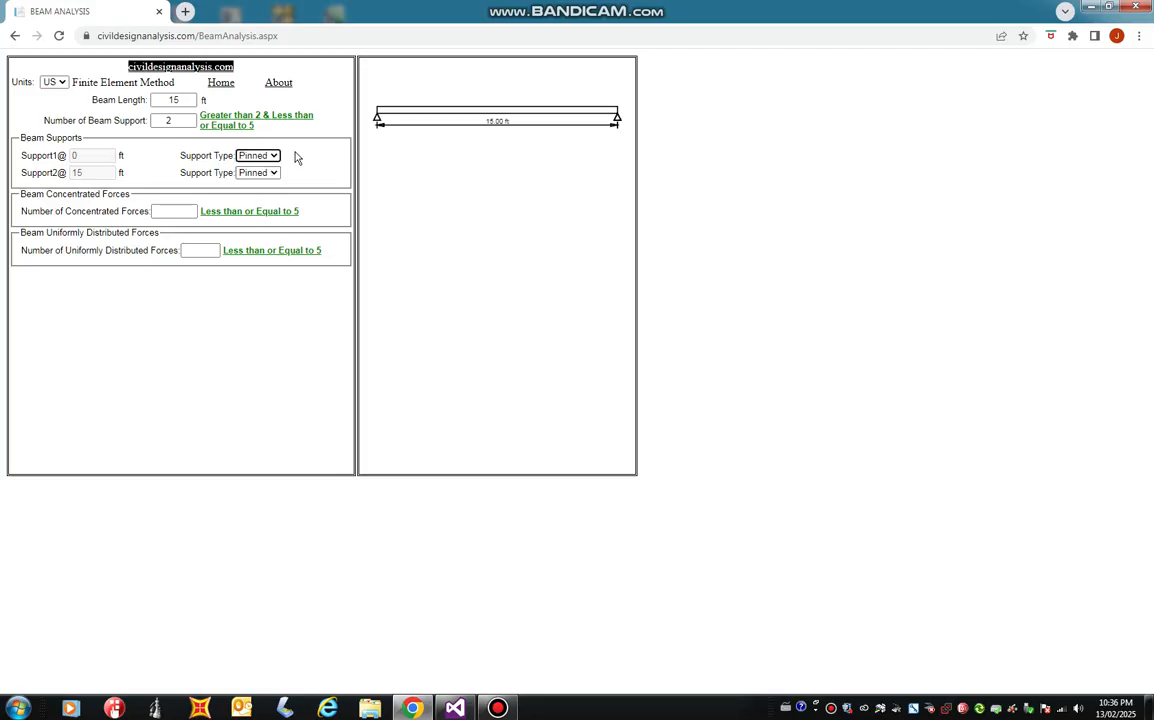
Model a cantilever by making Support1 Fixed and Support2 Free.
{"action": "left_click", "coordinate": [268, 156]}
{"action": "left_click", "coordinate": [267, 180]}
{"action": "left_click", "coordinate": [258, 173]}
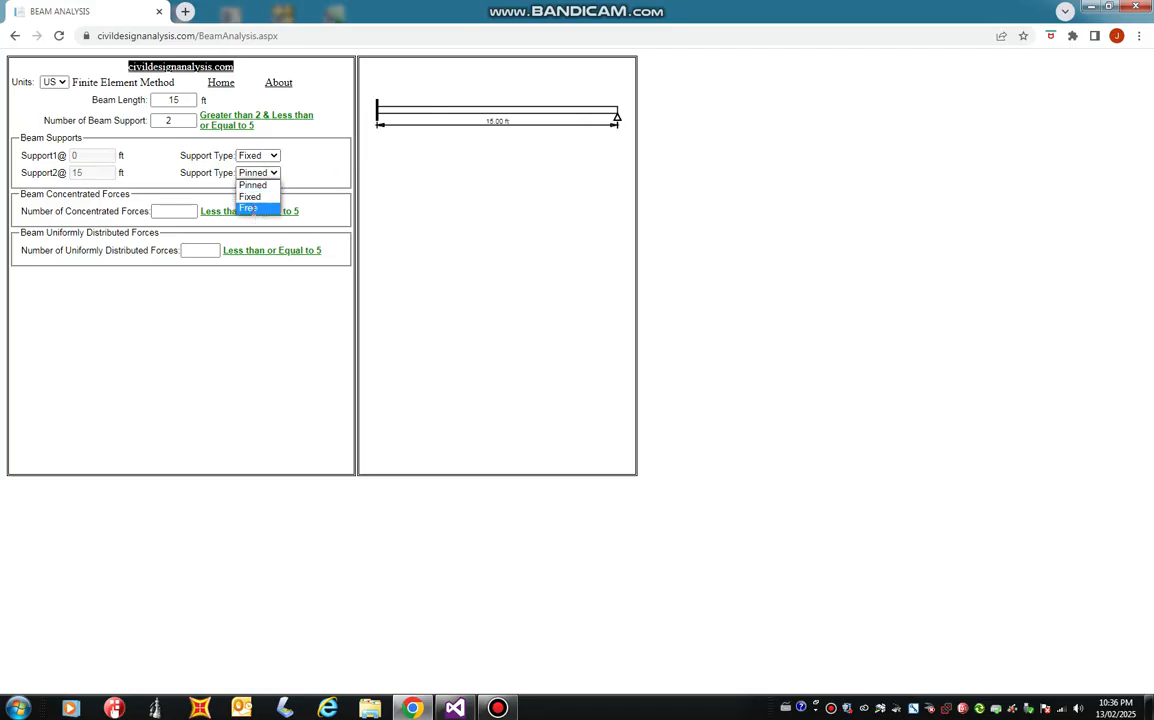
{"action": "left_click", "coordinate": [250, 209]}
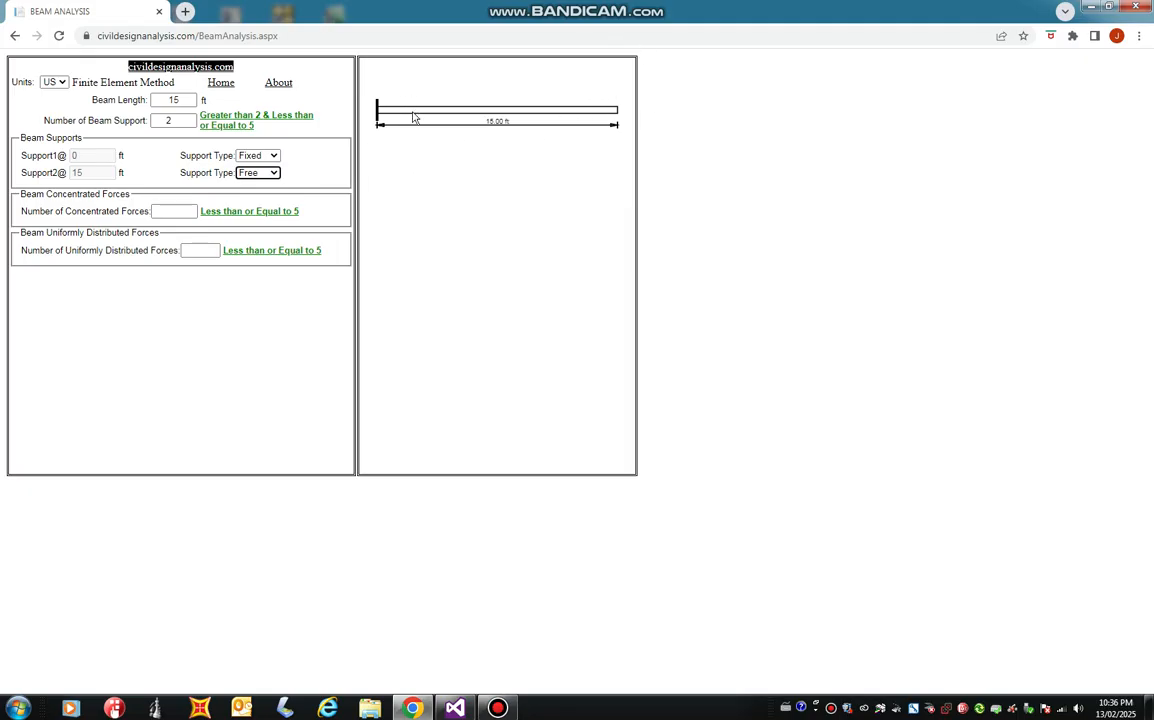
Set both Support2 and Support1 back to Pinned.
{"action": "left_click", "coordinate": [274, 177]}
{"action": "left_click", "coordinate": [252, 185]}
{"action": "left_click", "coordinate": [271, 158]}
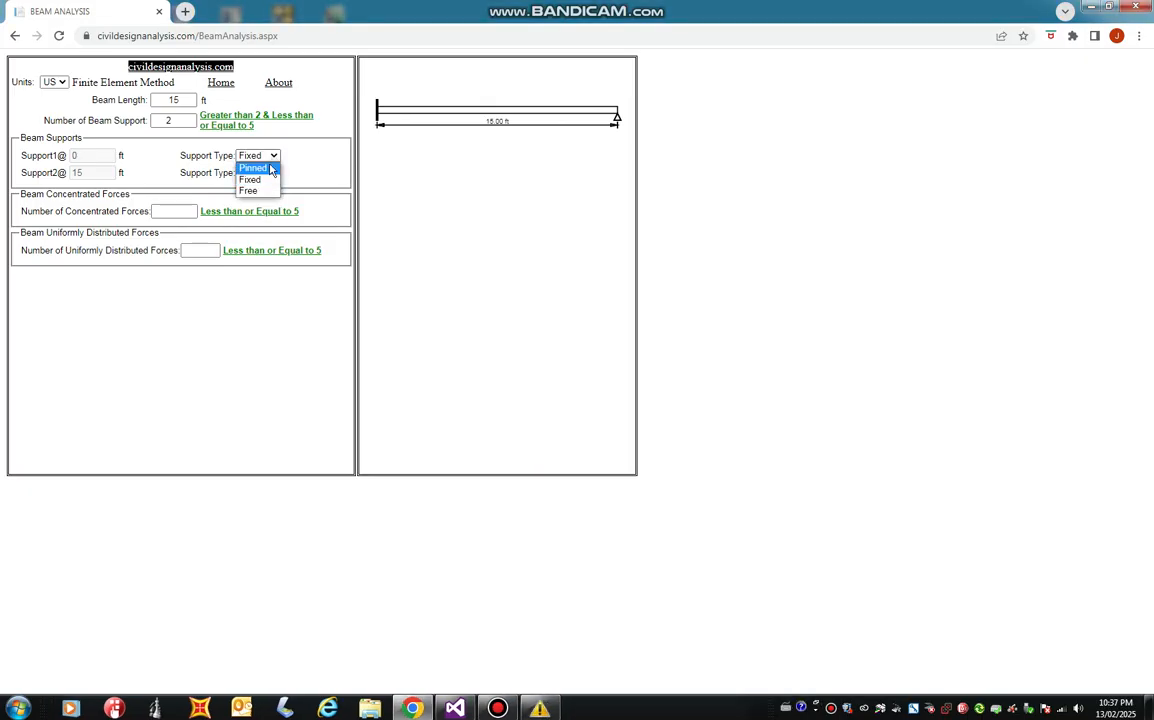
{"action": "left_click", "coordinate": [271, 170]}
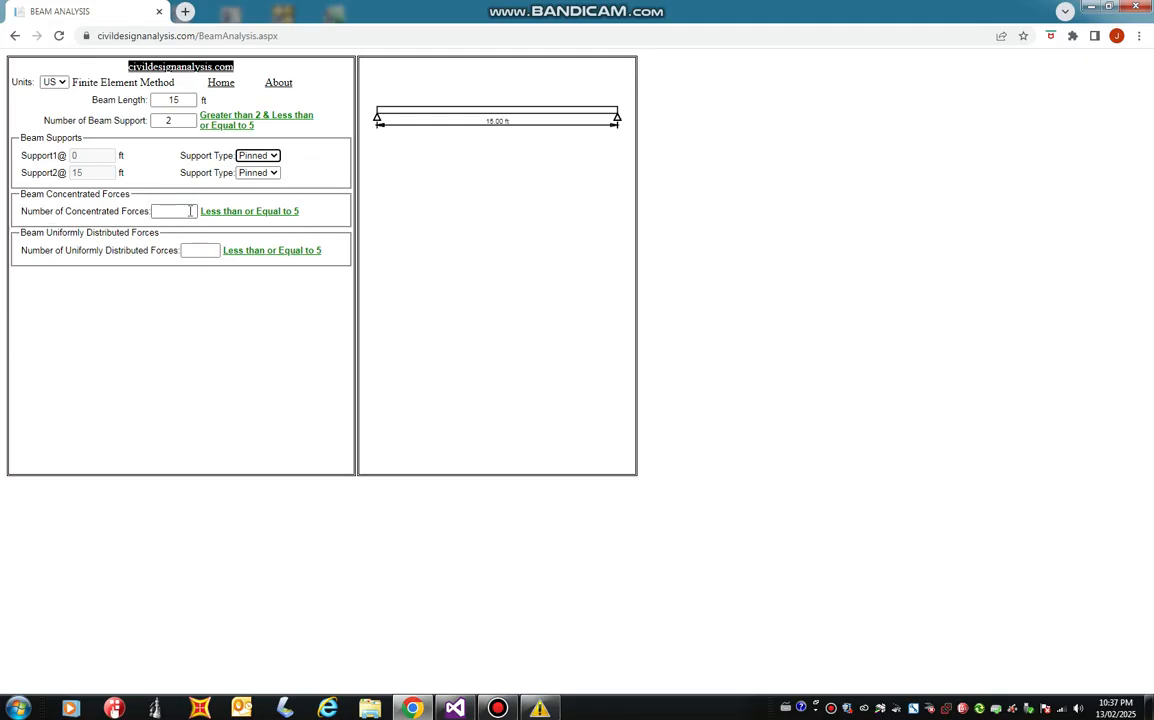
Add one downward concentrated force of 5 kip at 2 ft along the beam and dismiss the Windows color scheme prompt.
{"action": "left_click", "coordinate": [179, 212]}
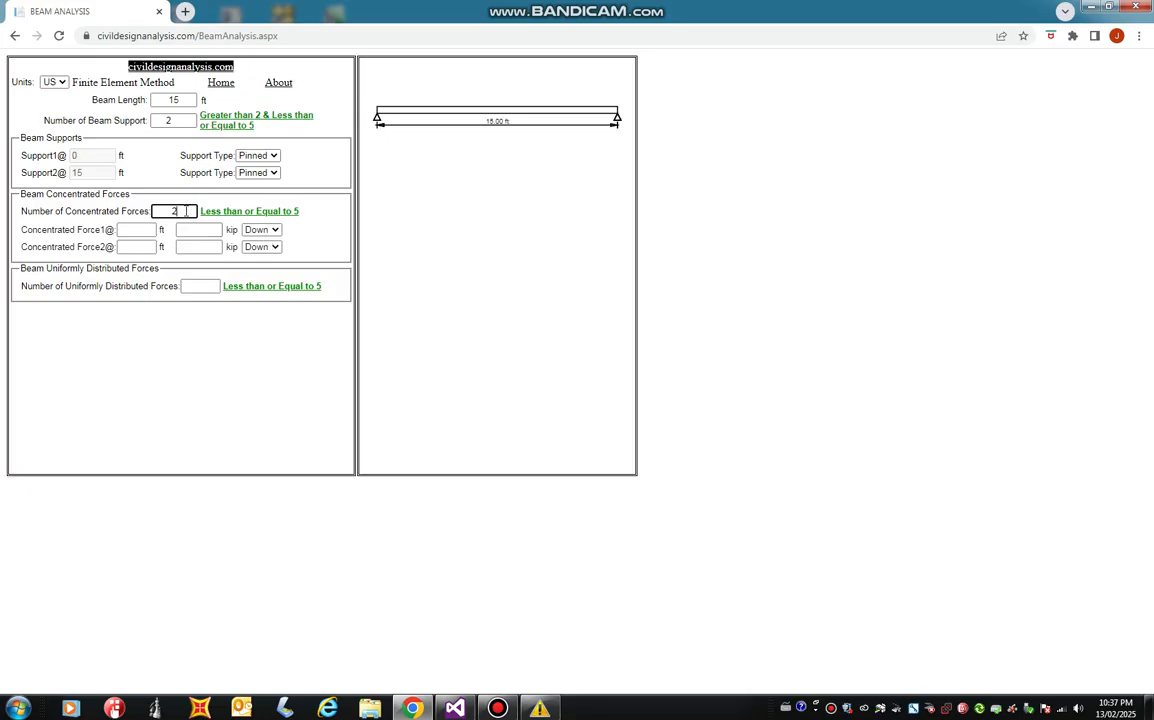
{"action": "left_click_drag", "start_coordinate": [186, 211], "coordinate": [130, 216]}
{"action": "type", "text": "1"}
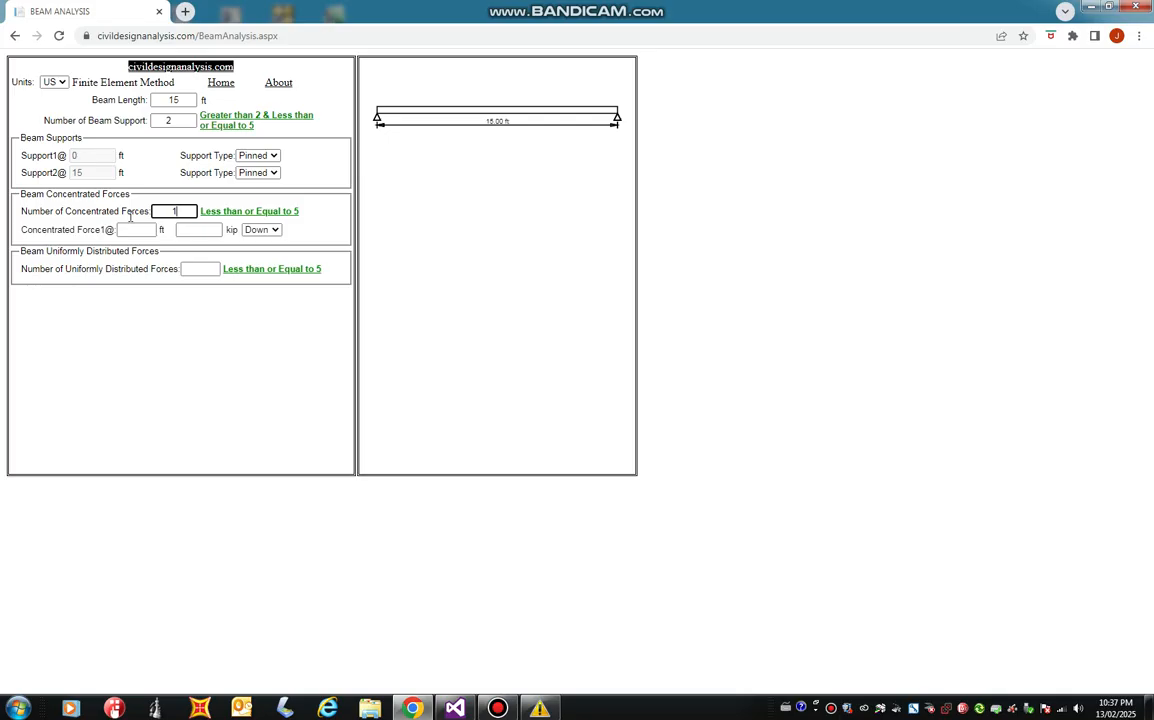
{"action": "key", "text": "Tab"}
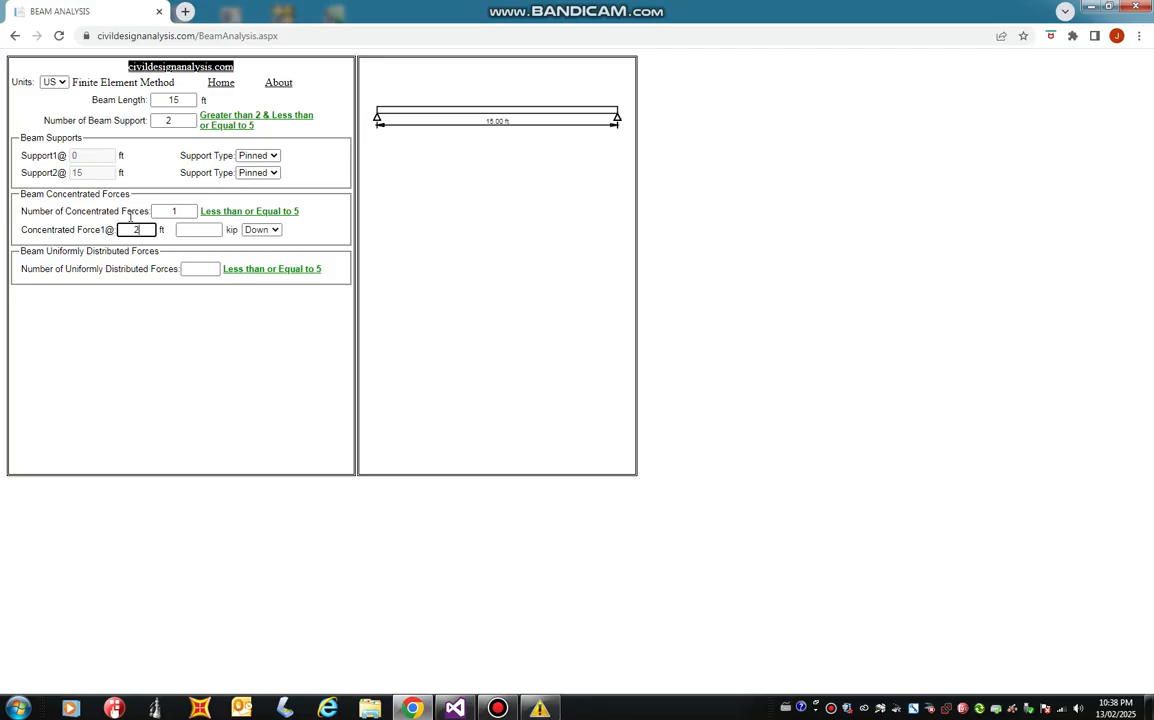
{"action": "key", "text": "Tab"}
{"action": "type", "text": "5"}
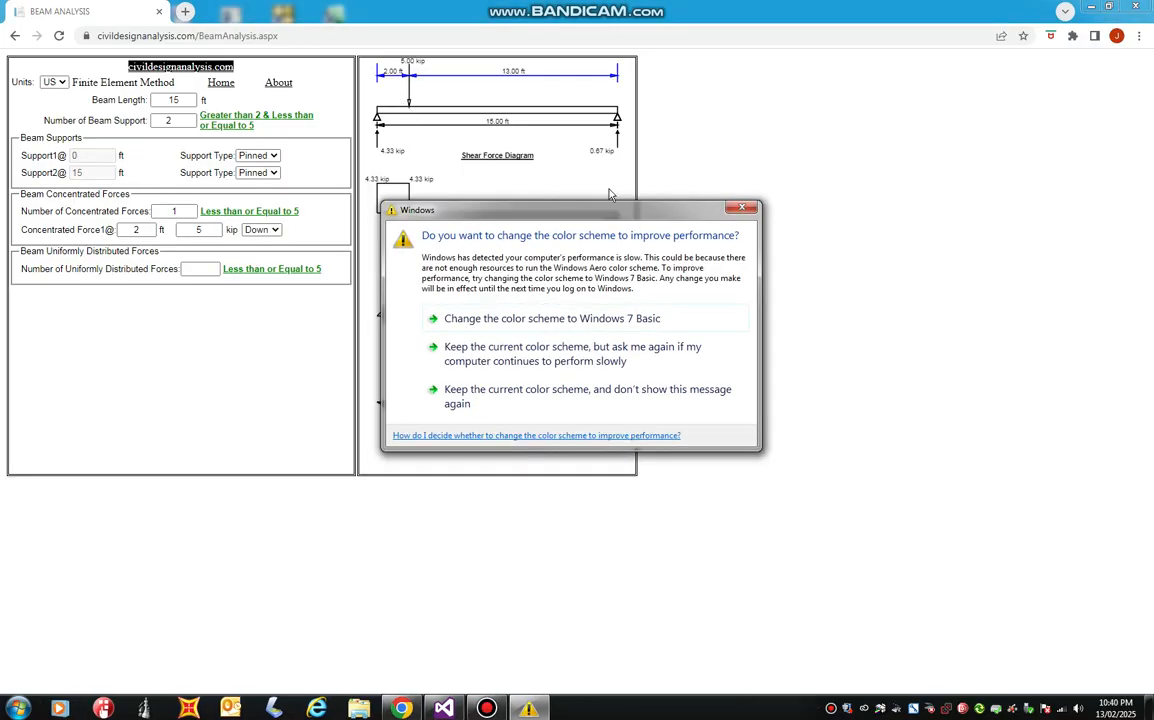
{"action": "left_click", "coordinate": [740, 211]}
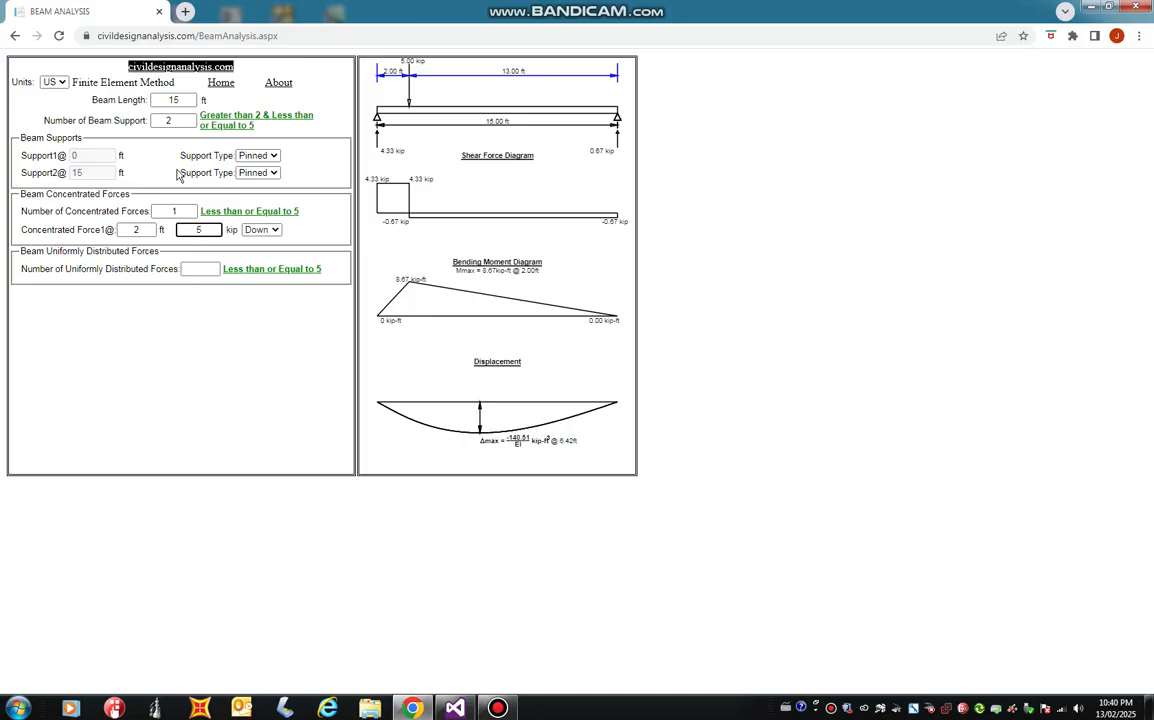
Move the concentrated force to 13 ft and switch the units to SI.
{"action": "left_click", "coordinate": [141, 230]}
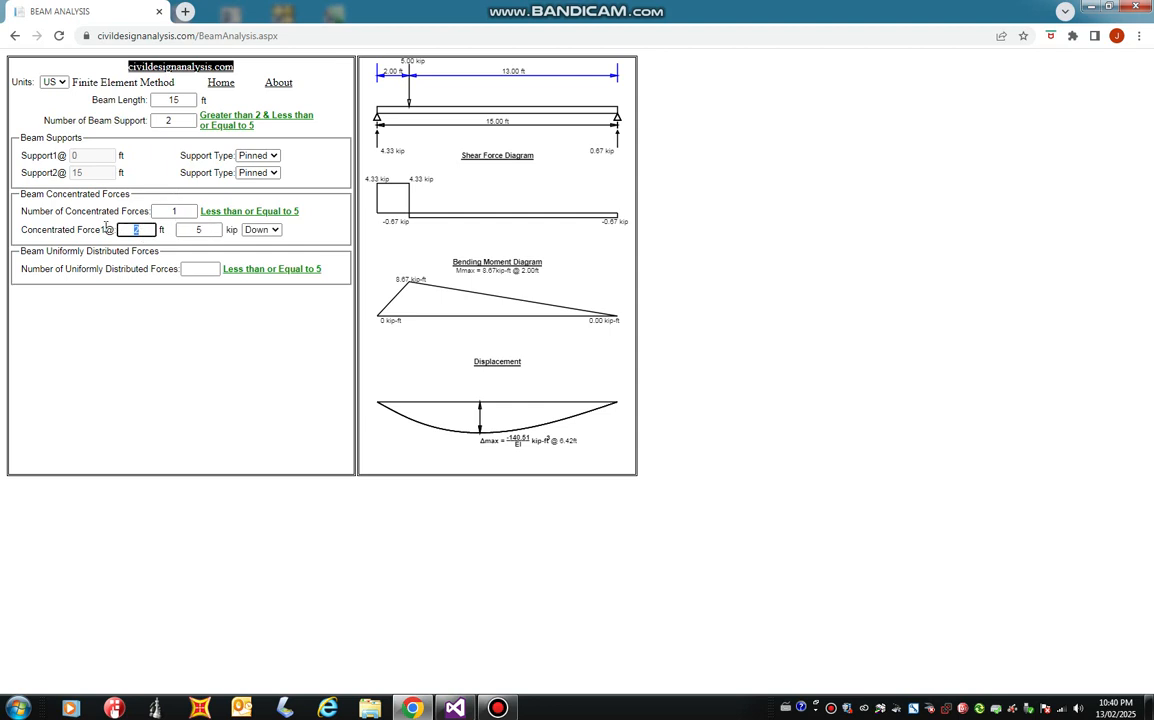
{"action": "type", "text": "13"}
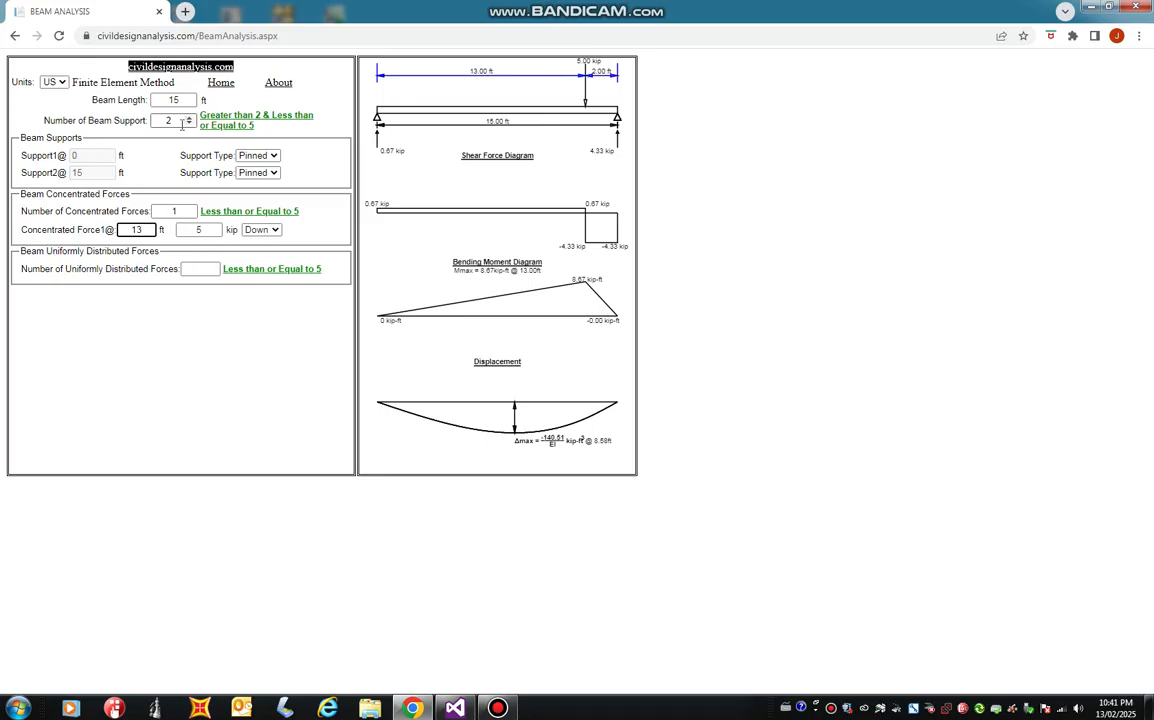
{"action": "left_click", "coordinate": [60, 82]}
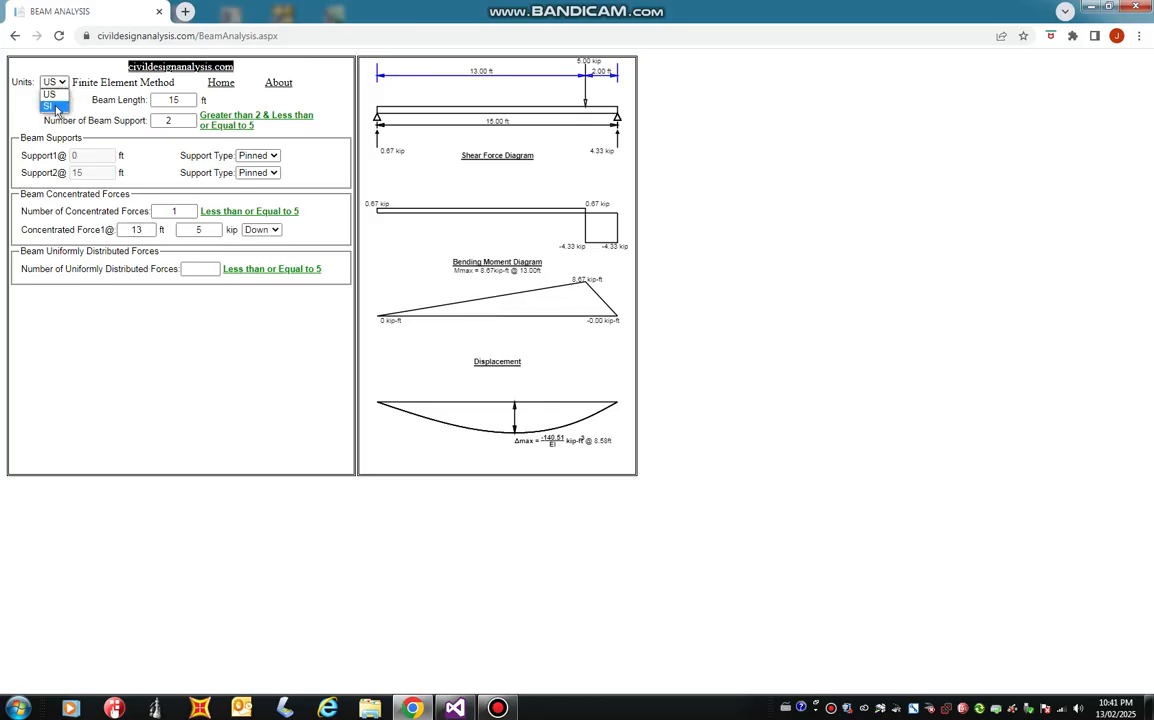
{"action": "left_click", "coordinate": [56, 108]}
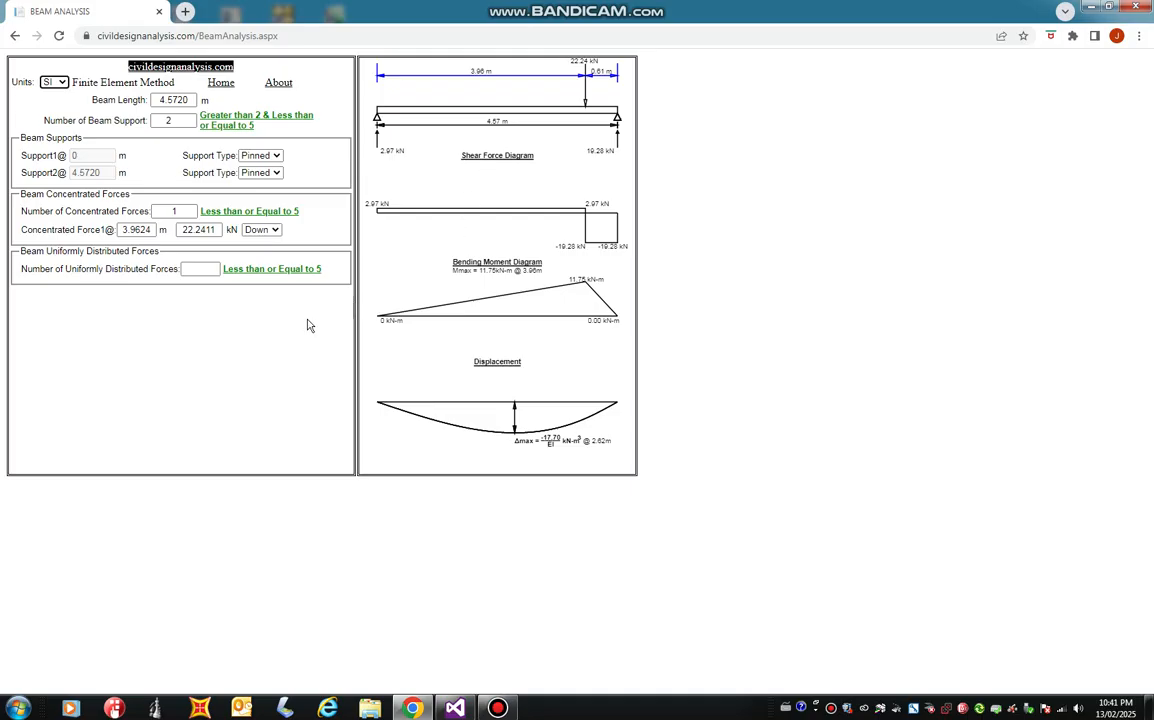
Try the Up direction for the concentrated force, dismiss the color scheme prompt and set the direction back to Down.
{"action": "left_click", "coordinate": [279, 231]}
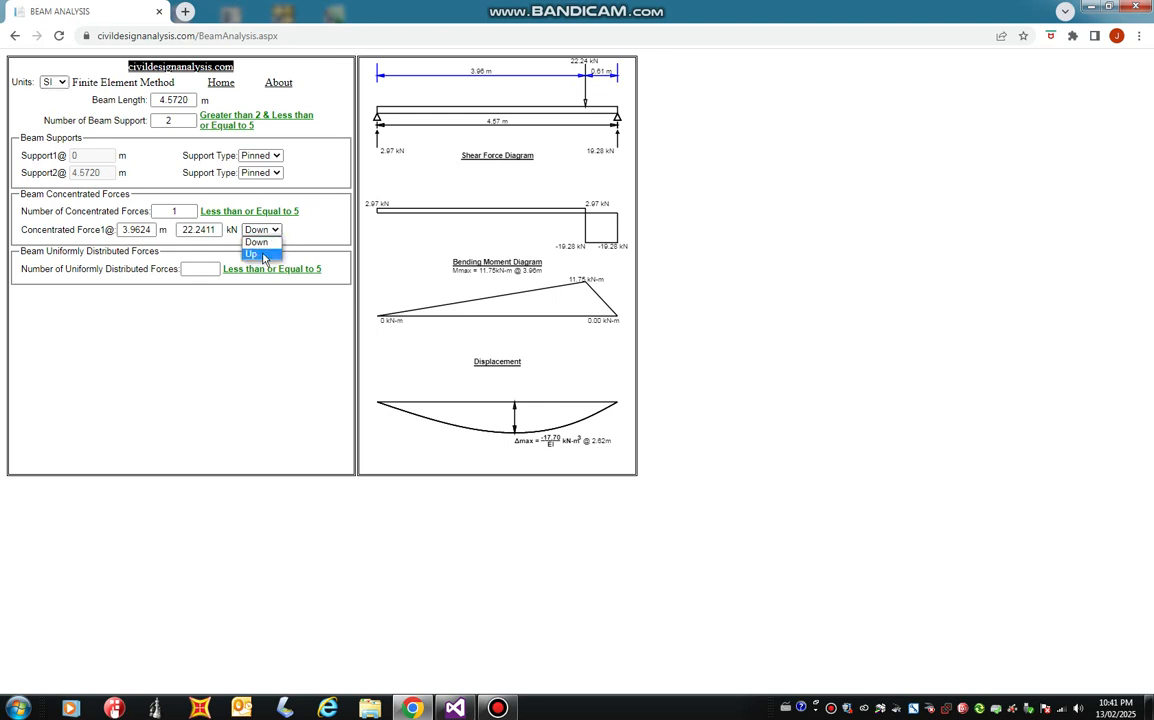
{"action": "left_click", "coordinate": [252, 254]}
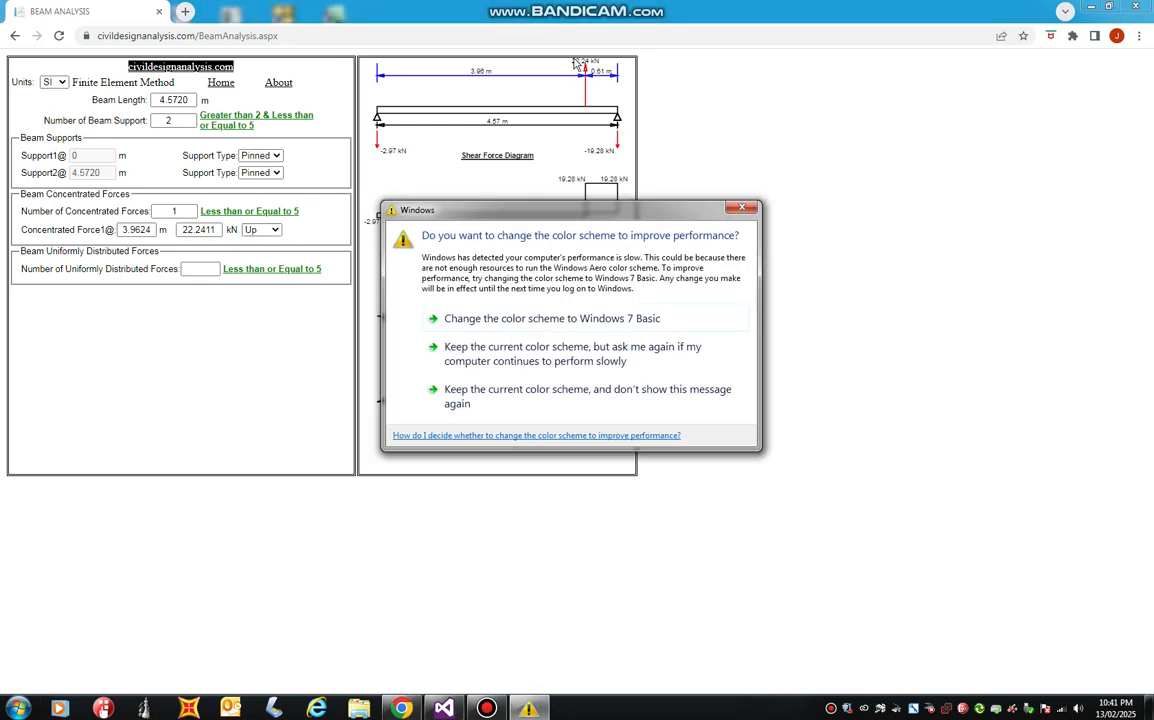
{"action": "left_click", "coordinate": [741, 207]}
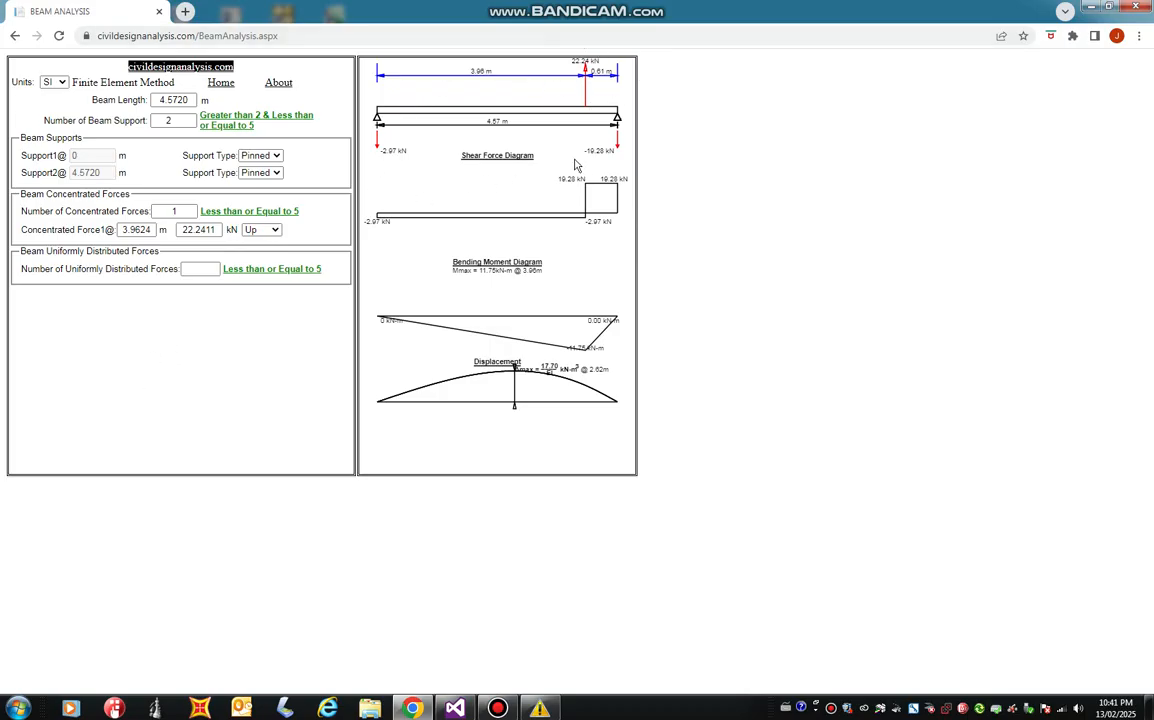
{"action": "left_click", "coordinate": [276, 231]}
{"action": "left_click", "coordinate": [258, 243]}
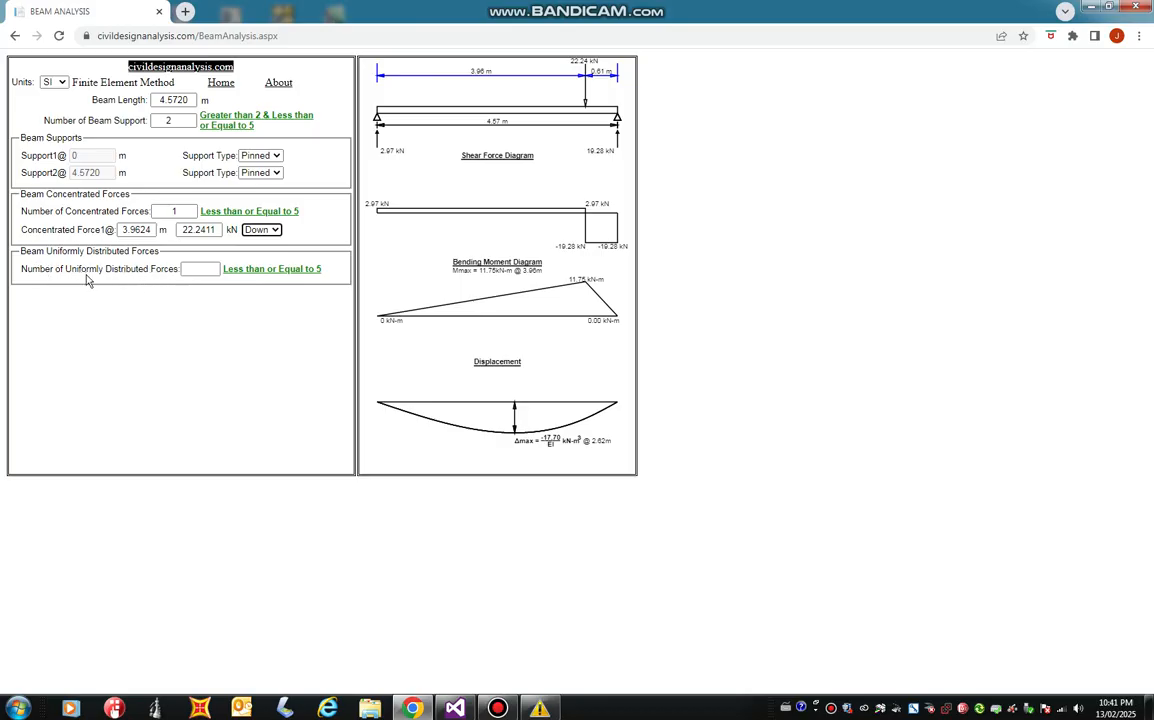
Add one downward uniformly distributed force of 4 kN/m from 0 to 2 m along the beam.
{"action": "left_click", "coordinate": [200, 269]}
{"action": "key", "text": "Tab"}
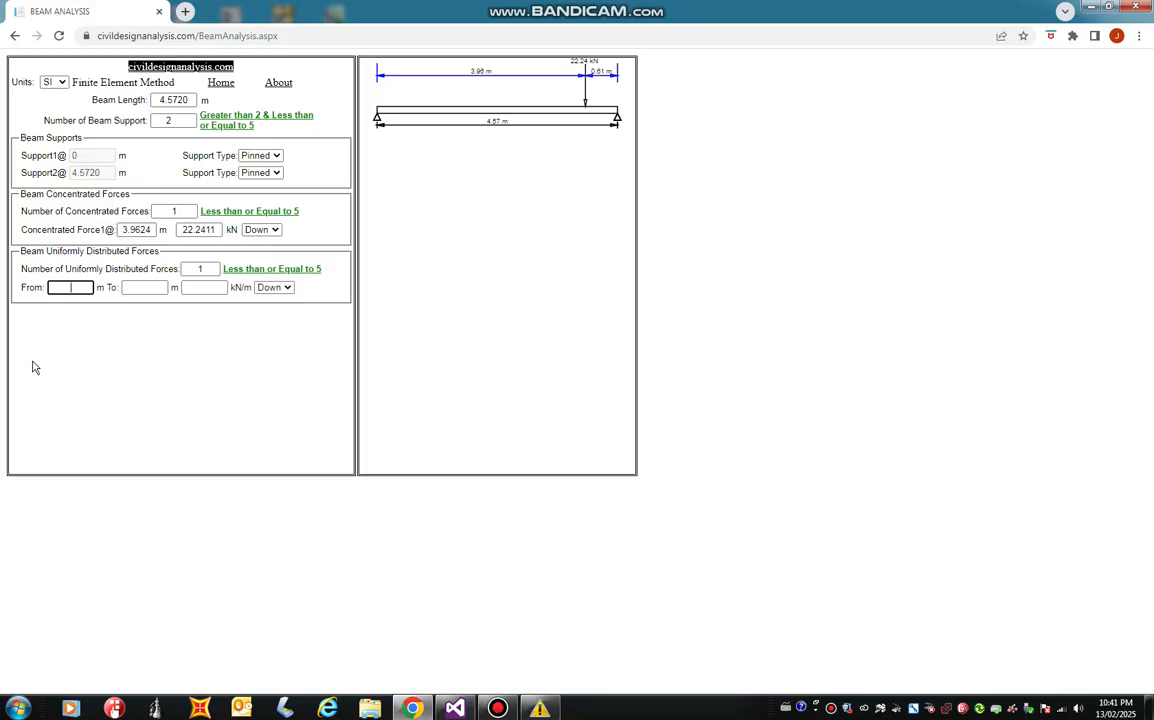
{"action": "key", "text": "Tab"}
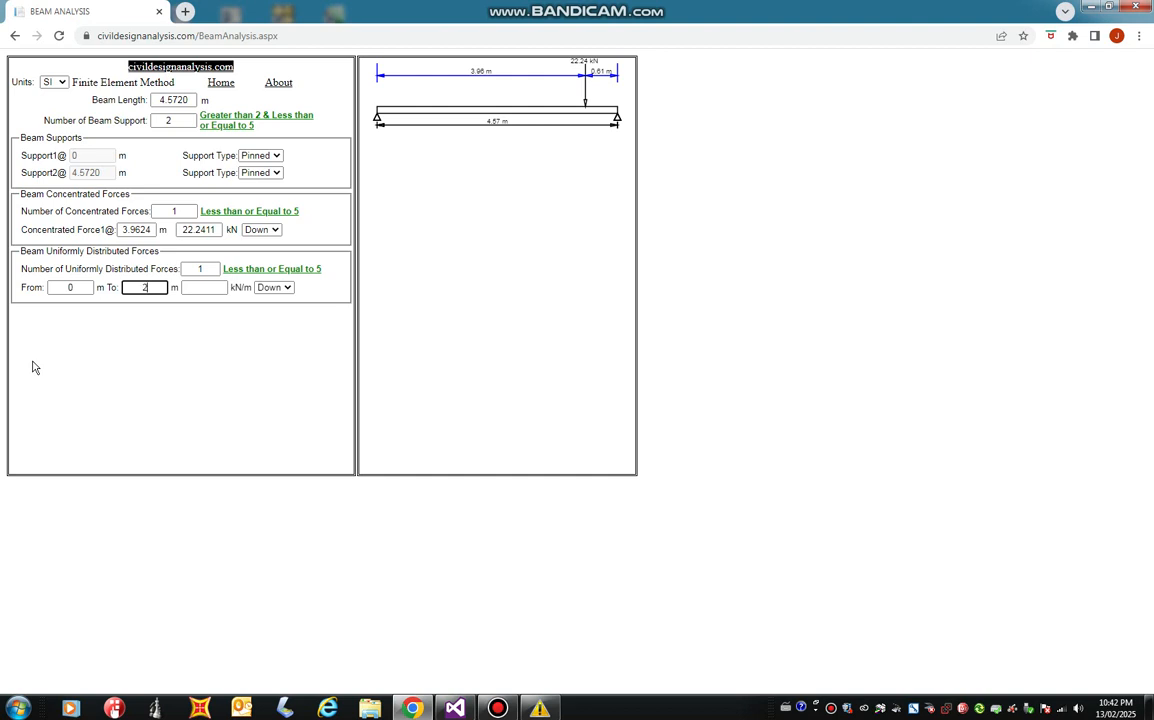
{"action": "left_click", "coordinate": [213, 288]}
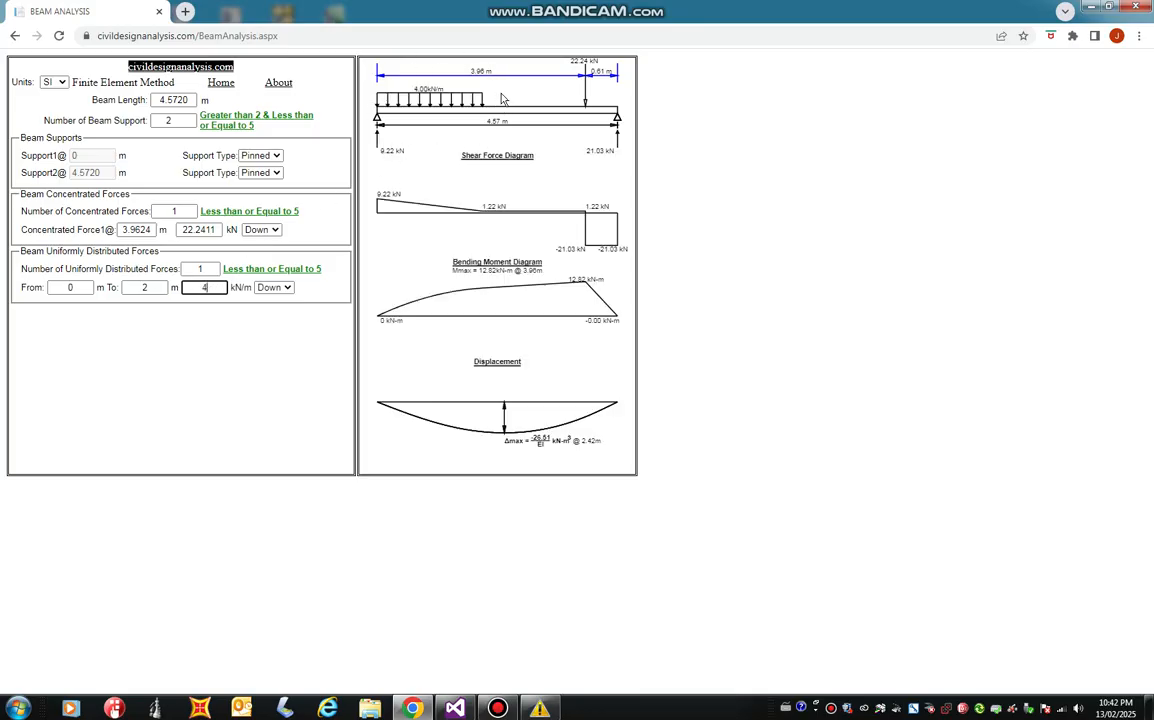
Switch the units to US and change the distributed force to end at 15 ft with a magnitude of 1000 lbs/ft.
{"action": "left_click", "coordinate": [62, 84]}
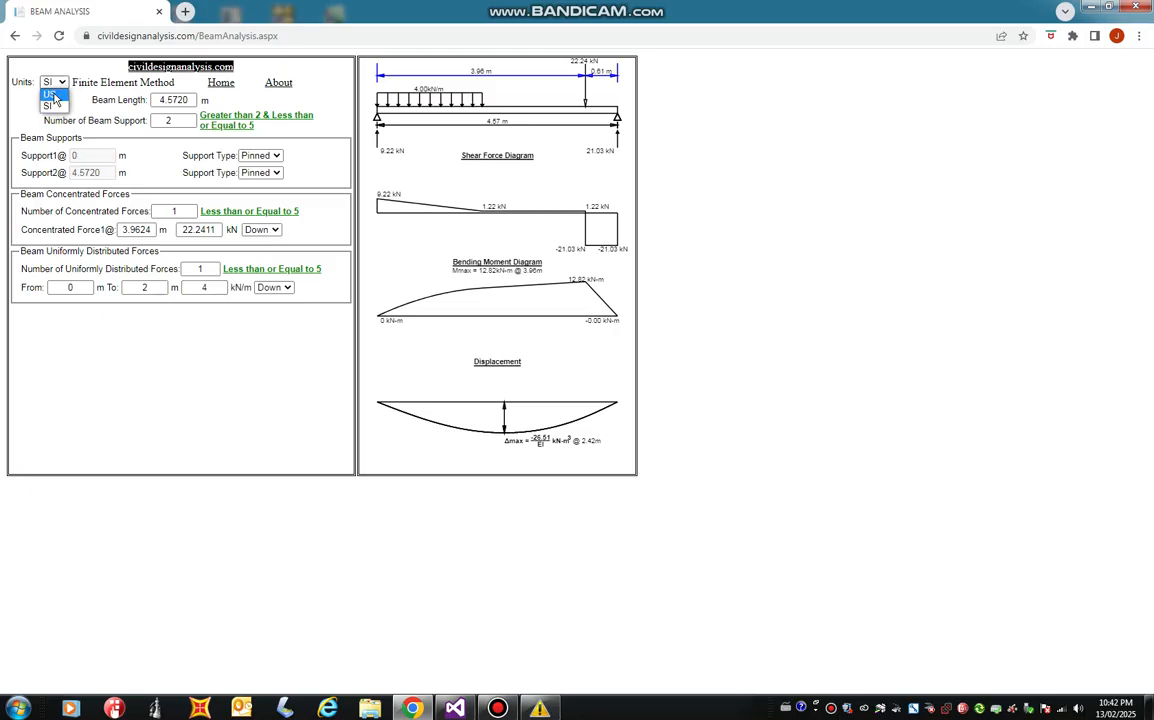
{"action": "left_click", "coordinate": [50, 94]}
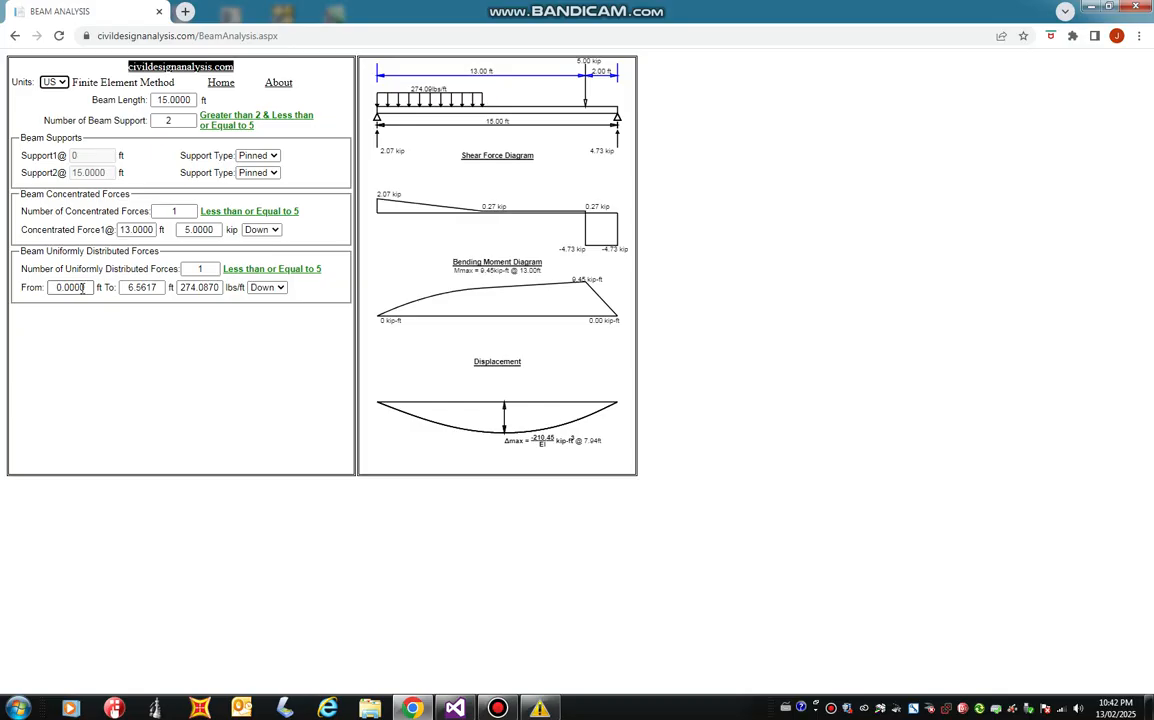
{"action": "left_click_drag", "start_coordinate": [130, 286], "coordinate": [157, 290]}
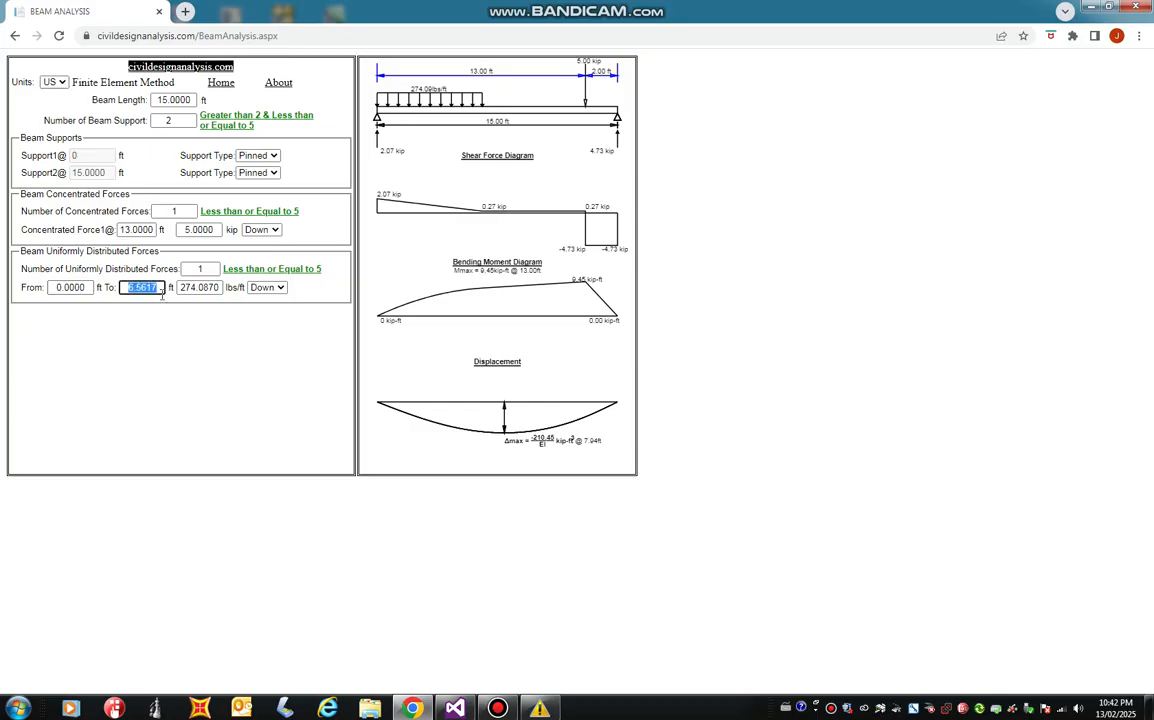
{"action": "type", "text": "15"}
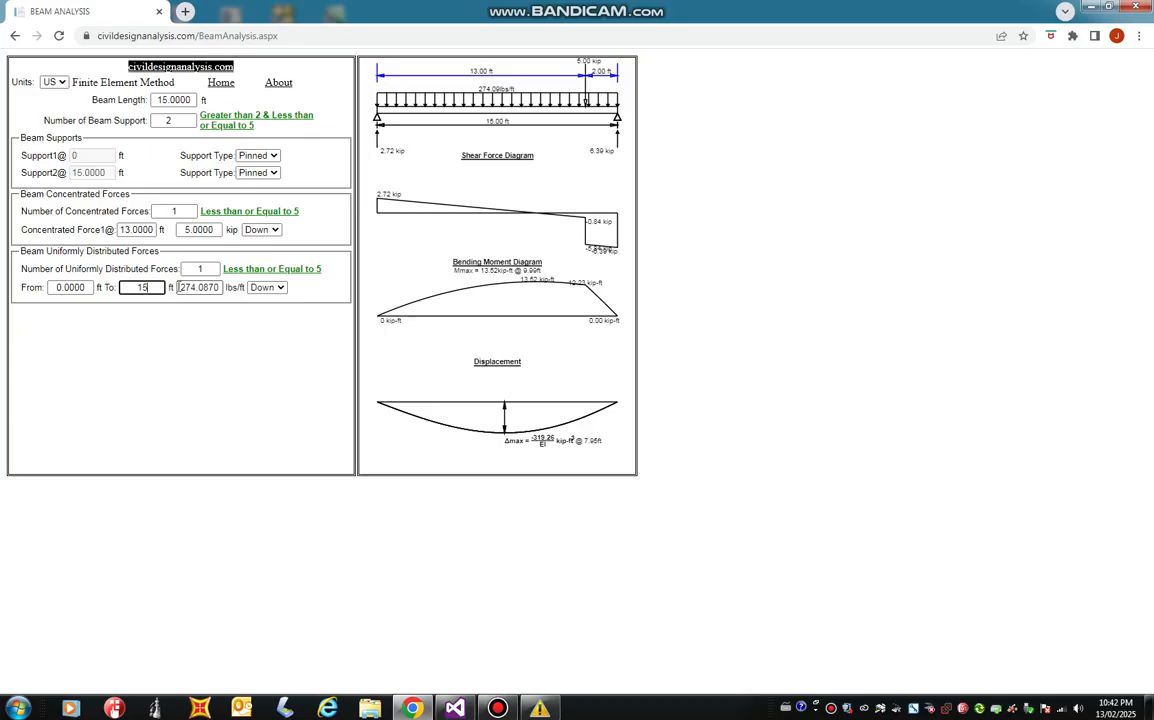
{"action": "left_click_drag", "start_coordinate": [179, 287], "coordinate": [216, 288]}
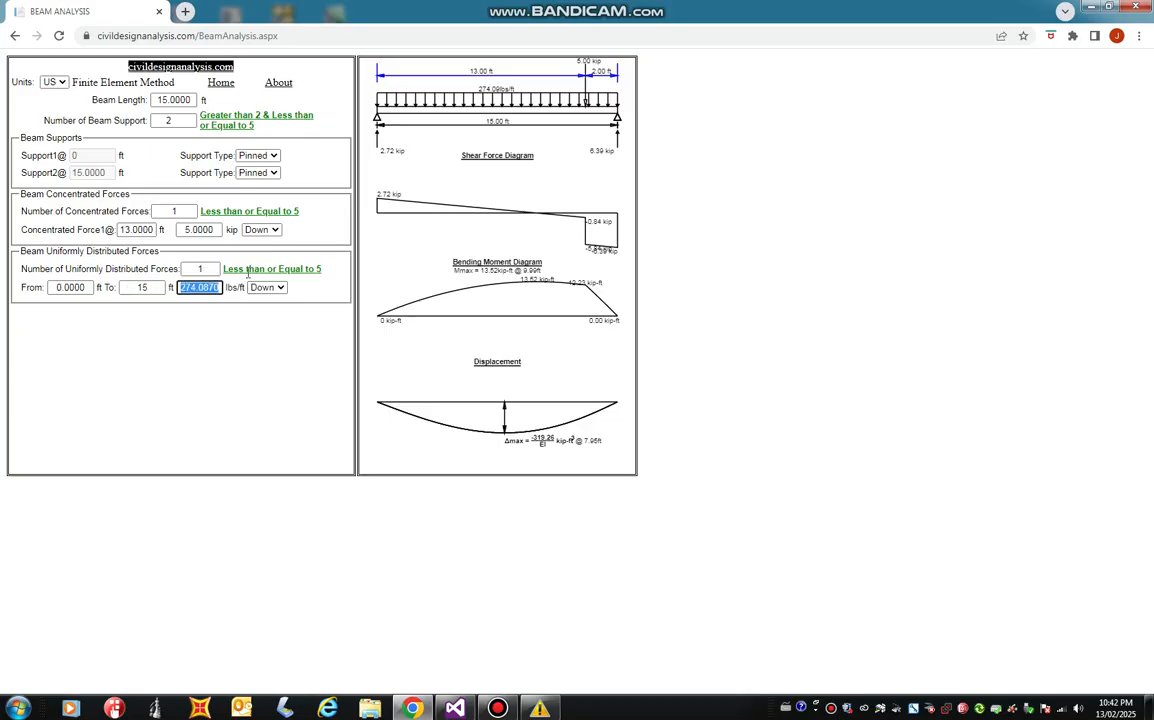
{"action": "type", "text": "1000"}
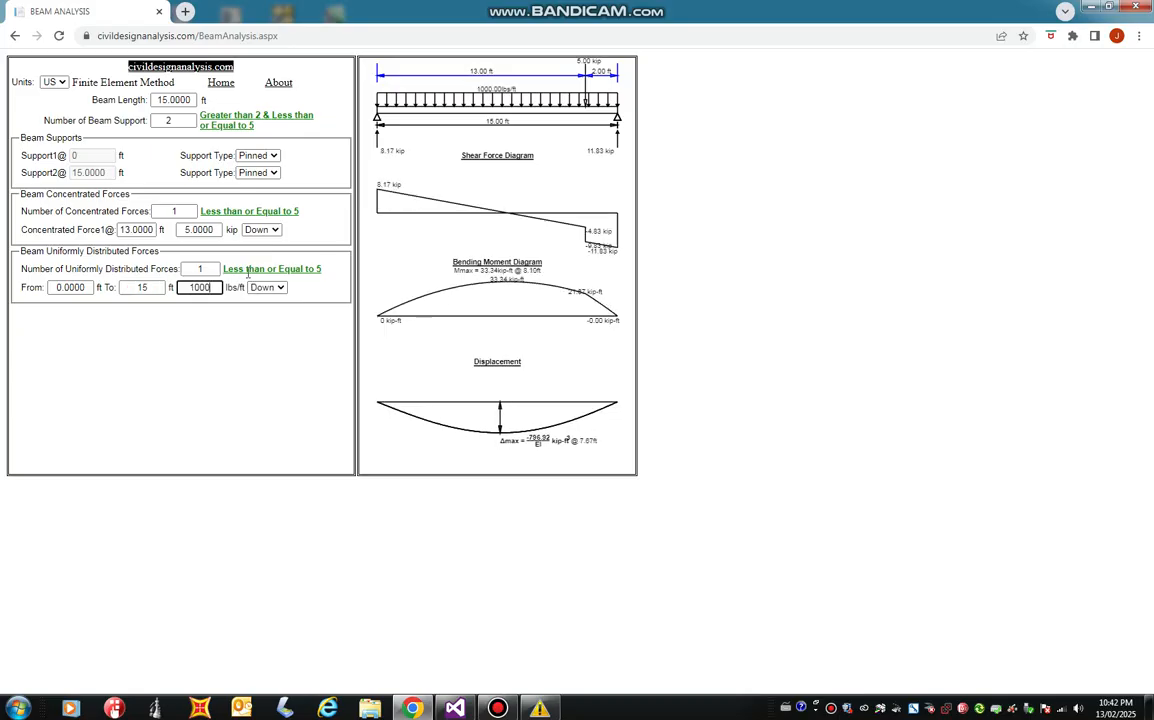